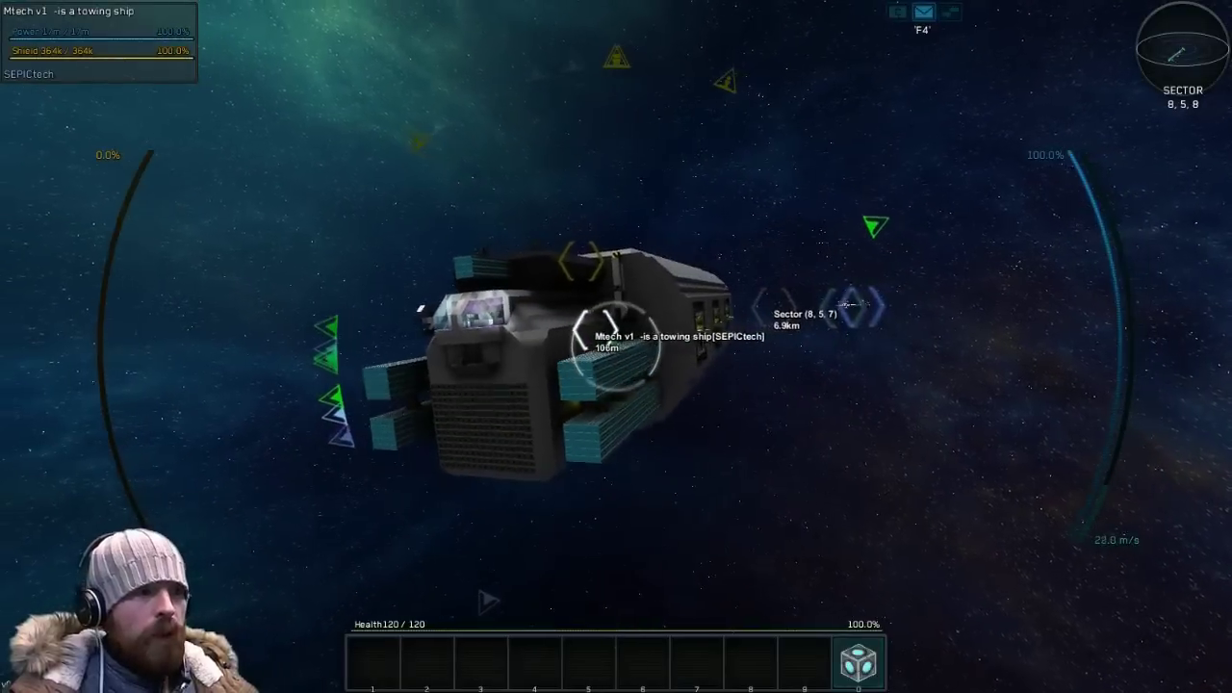
- Hide the HUD after circling the Mtech v1 for an unobstructed view
key(Tab)
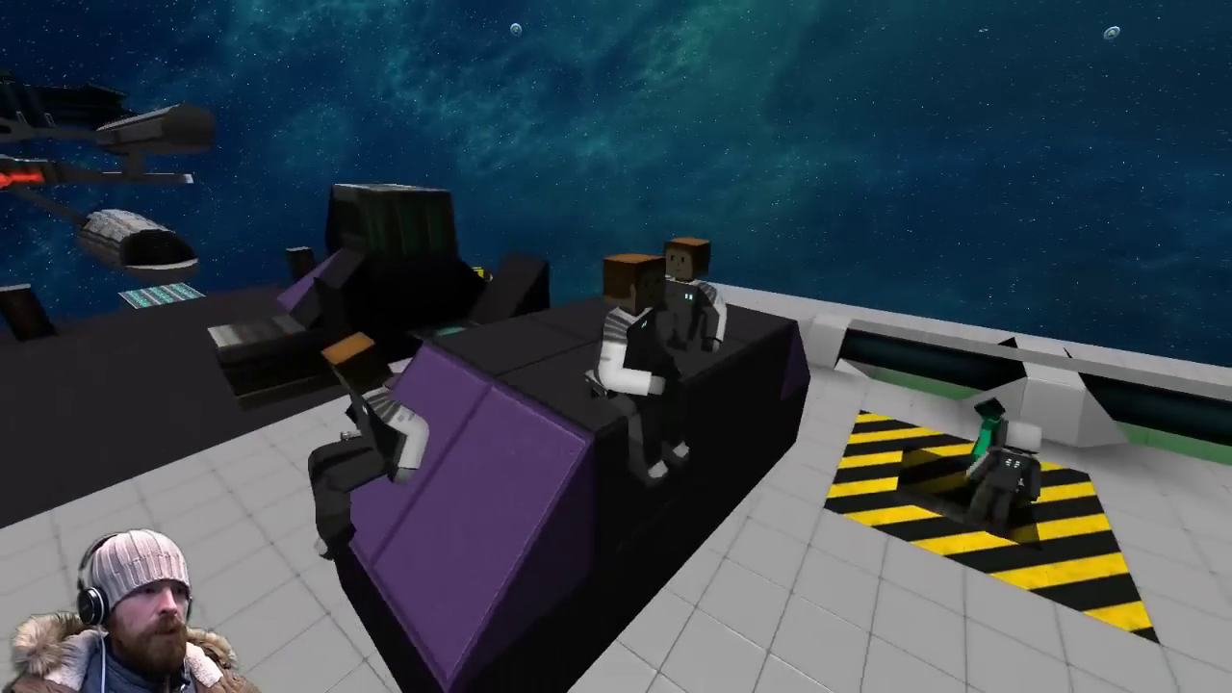
- Restore the HUD after landing on the top deck beside the seated players
key(Tab)
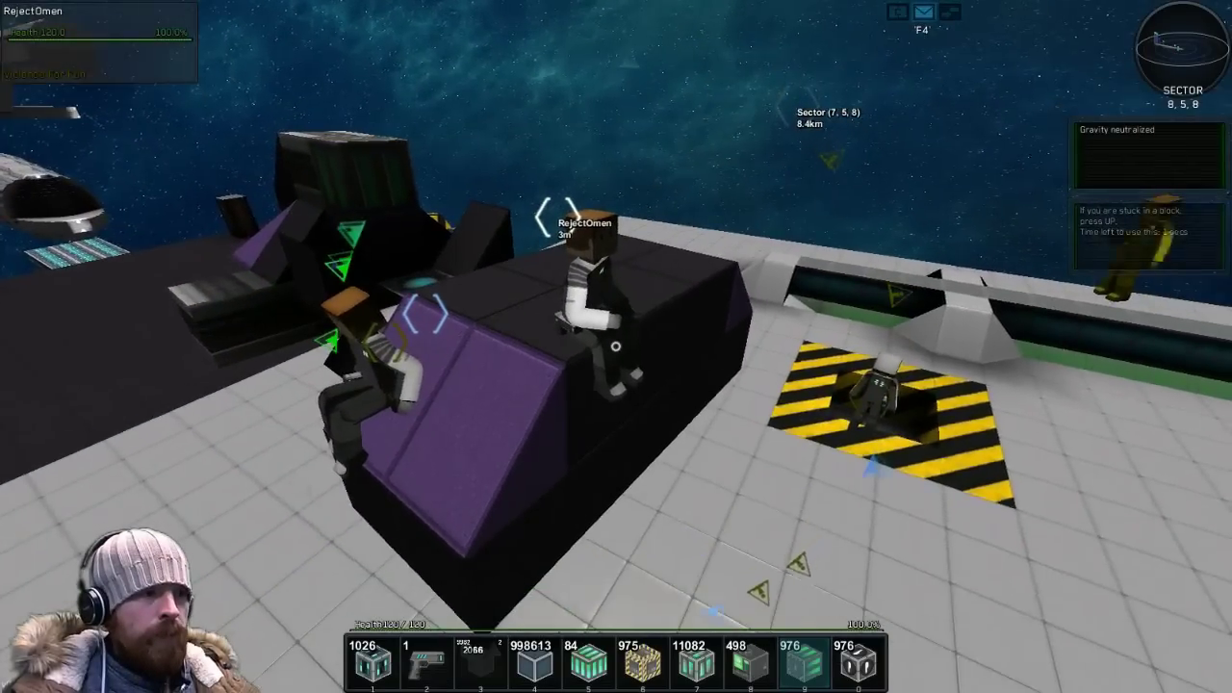